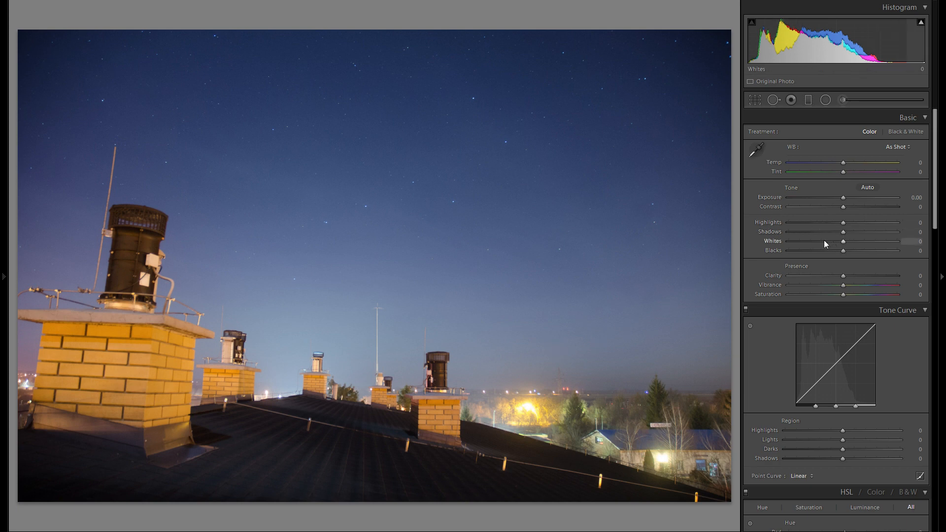
- Set the rooftop photo's Highlights to +29, Whites to +39, Contrast to +51 and Blacks to −23
mouse_move(843, 223)
mouse_down()
mouse_move(818, 223)
mouse_move(870, 226)
mouse_move(732, 231)
mouse_move(831, 232)
mouse_up()
double_click(845, 224)
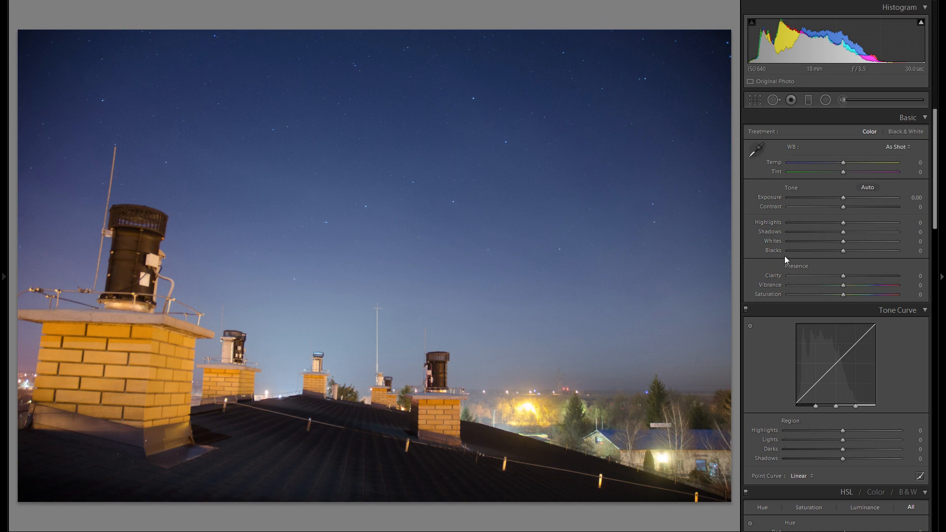
drag(847, 224, 863, 246)
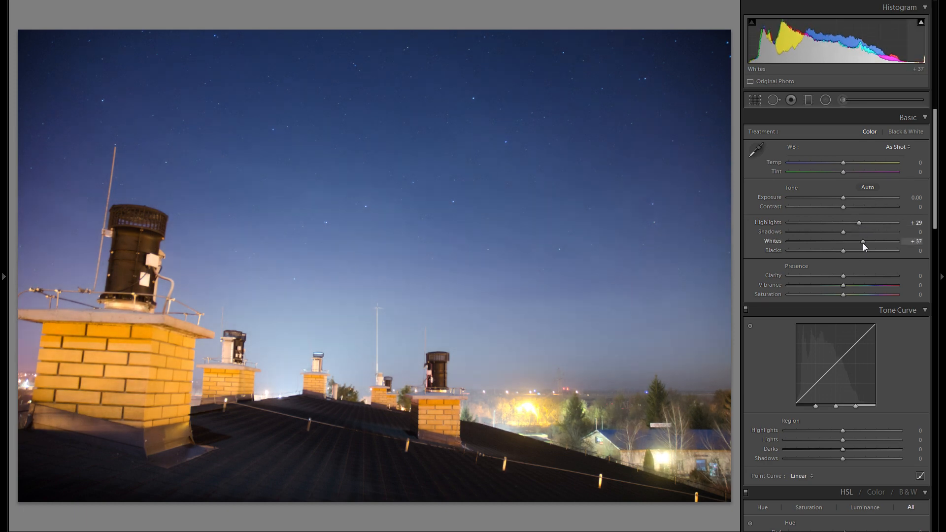
drag(863, 245, 865, 245)
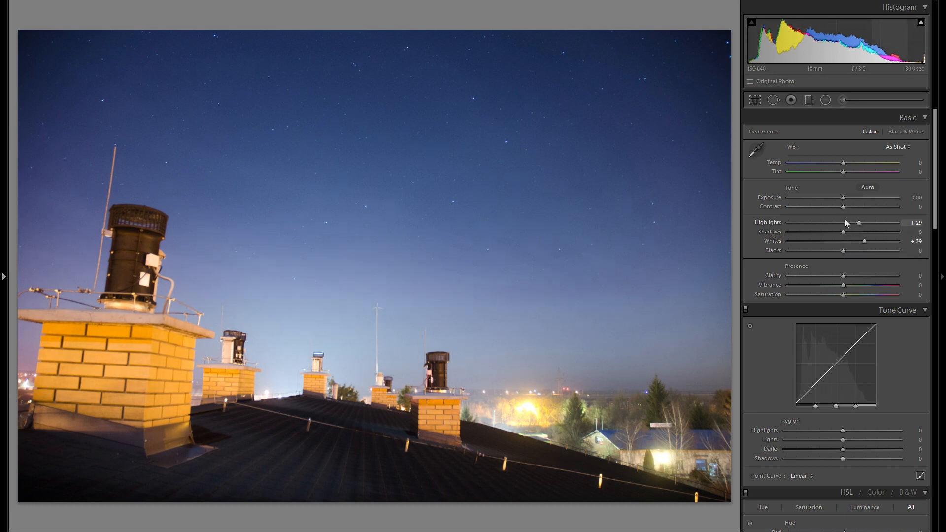
drag(843, 206, 871, 207)
drag(844, 251, 831, 250)
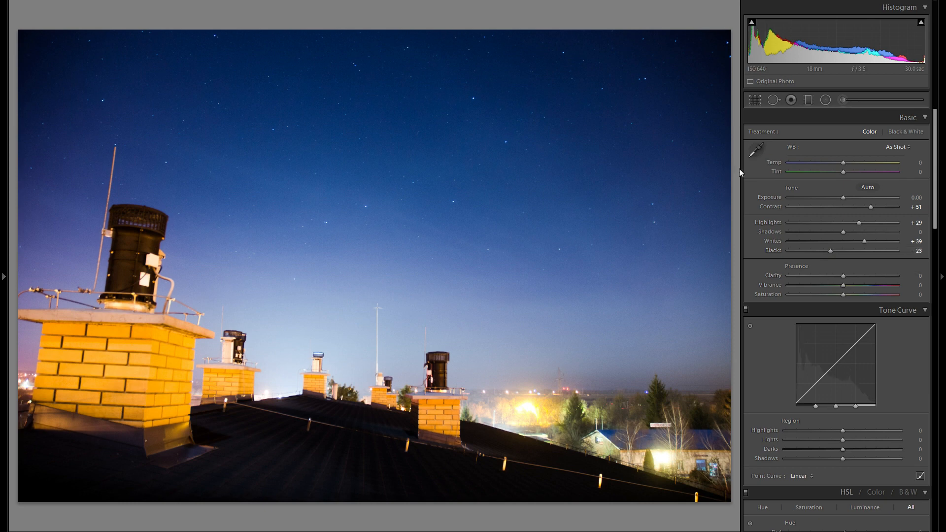
- Crop away the strip of dark roof along the photo's lower edge, keeping the full width
click(760, 101)
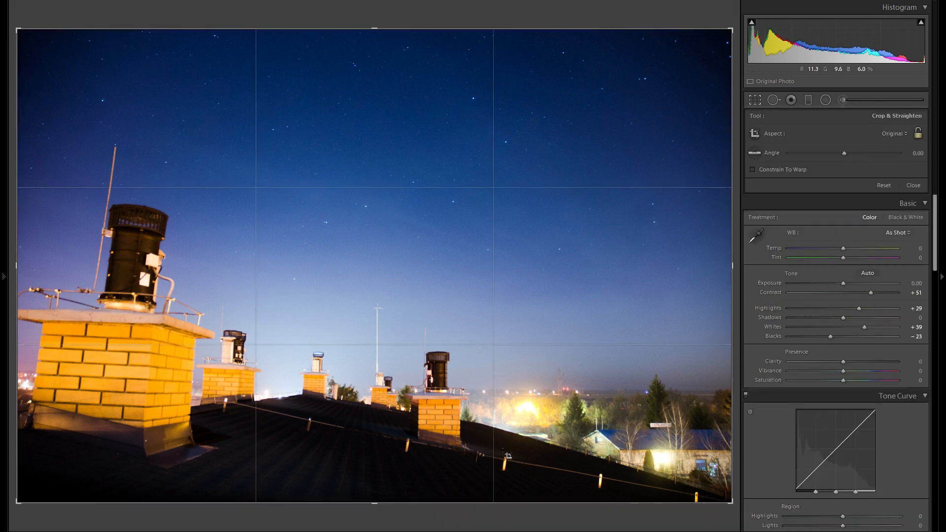
drag(447, 498, 445, 476)
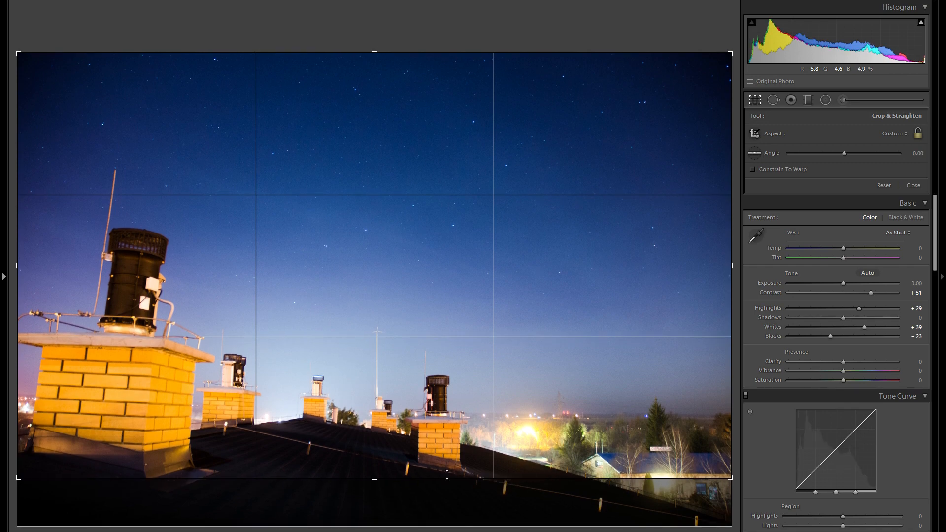
key(Return)
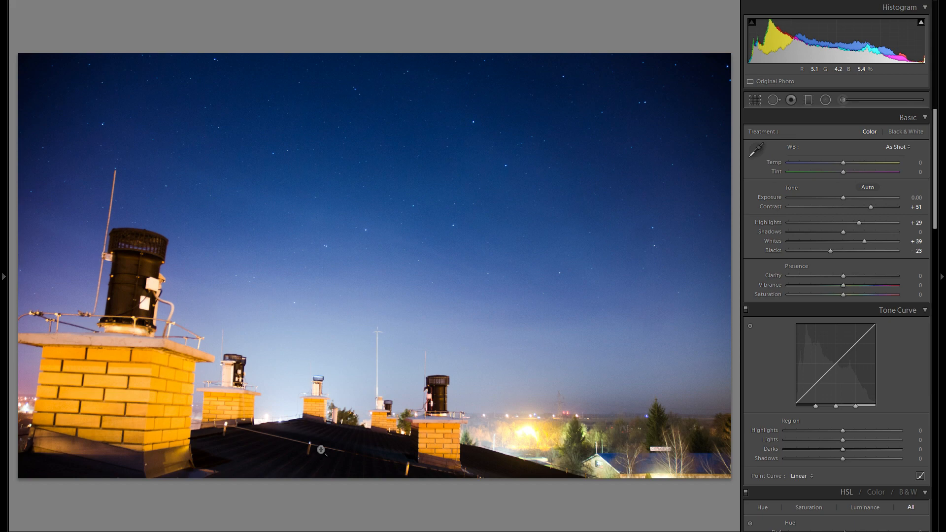
- Set Clarity to +27 and the tone curve regions to Highlights +4, Lights −9, Darks −21 and Shadows −4
drag(842, 276, 856, 279)
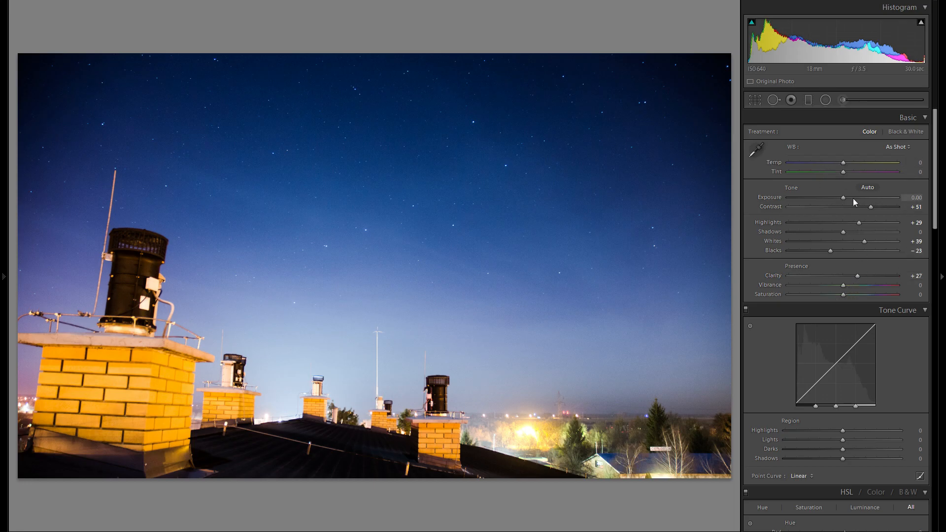
scroll(867, 326, down, 4)
mouse_move(850, 333)
mouse_down()
mouse_move(871, 330)
mouse_move(838, 329)
mouse_move(877, 326)
mouse_move(844, 327)
mouse_up()
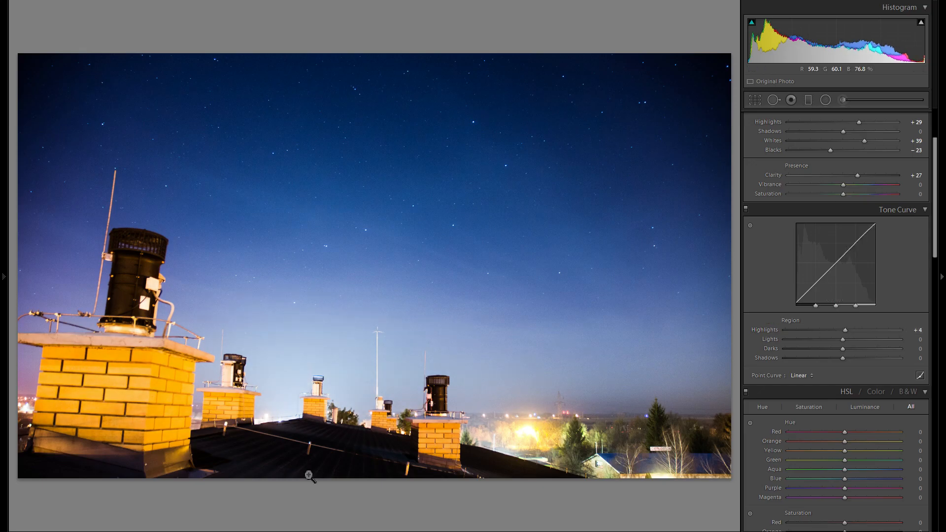
drag(844, 339, 837, 359)
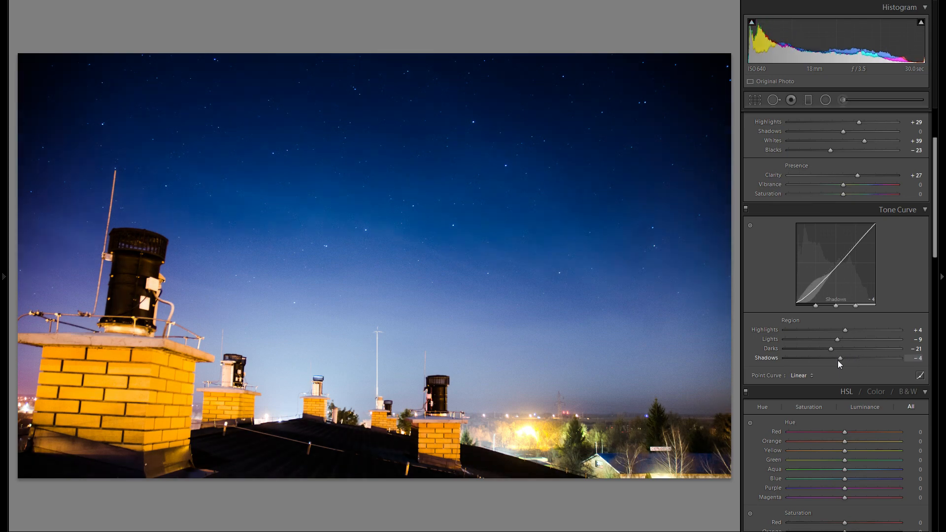
- Apply a post-crop vignette with Amount +13 and Midpoint 27, and compare the photo with the effect off and on
scroll(885, 344, down, 2)
scroll(873, 343, down, 6)
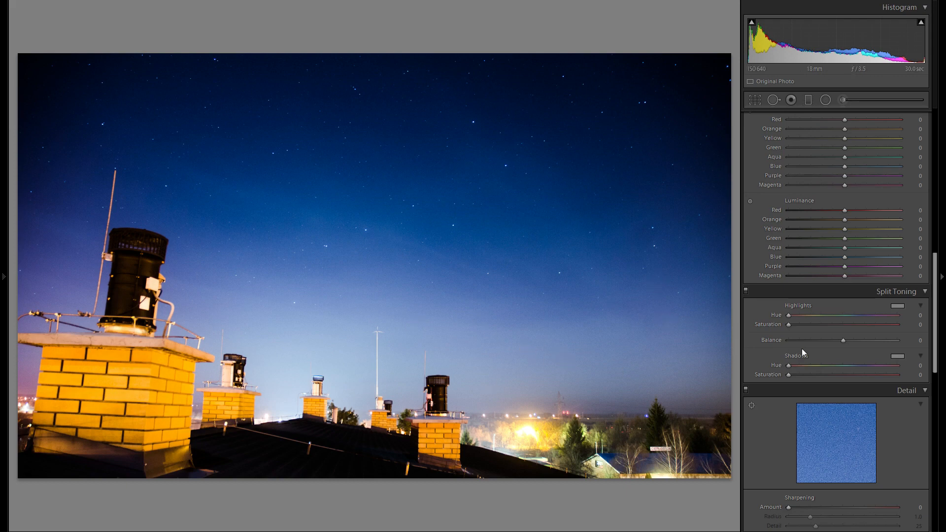
scroll(850, 347, down, 6)
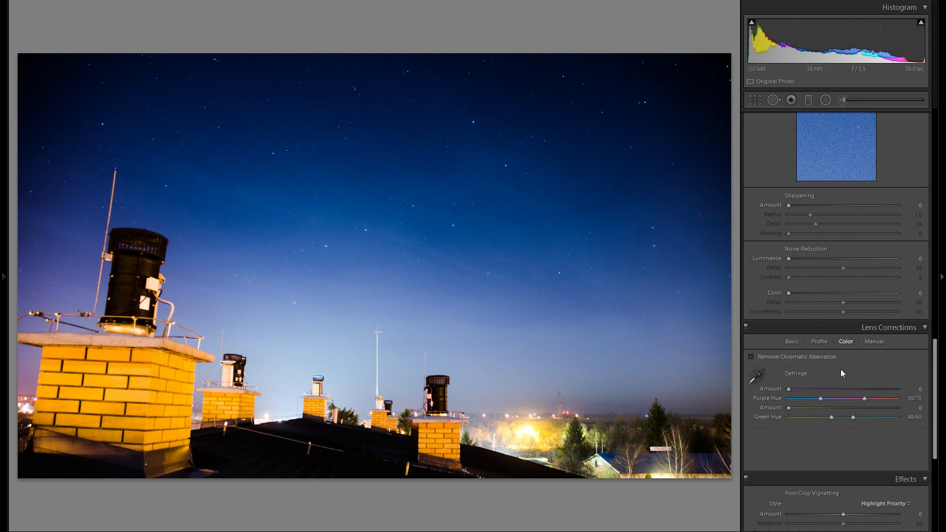
scroll(840, 370, down, 5)
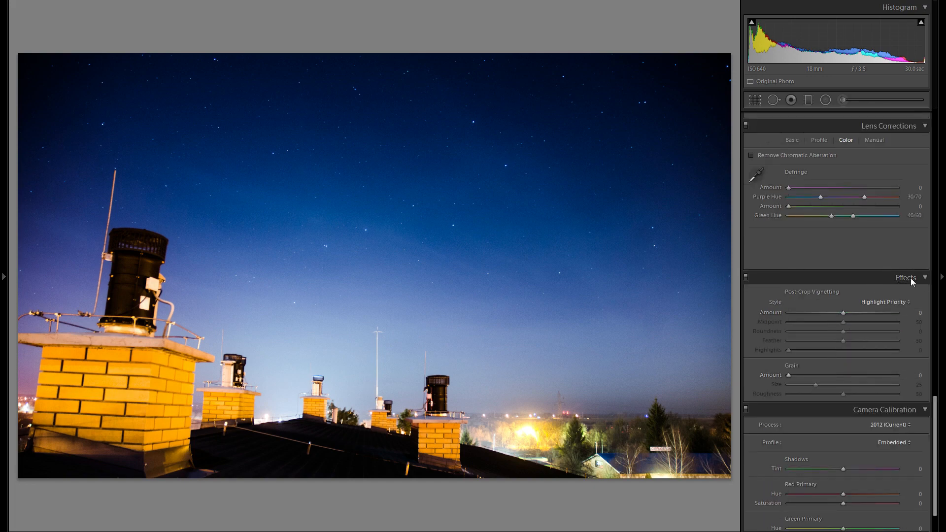
drag(844, 313, 818, 325)
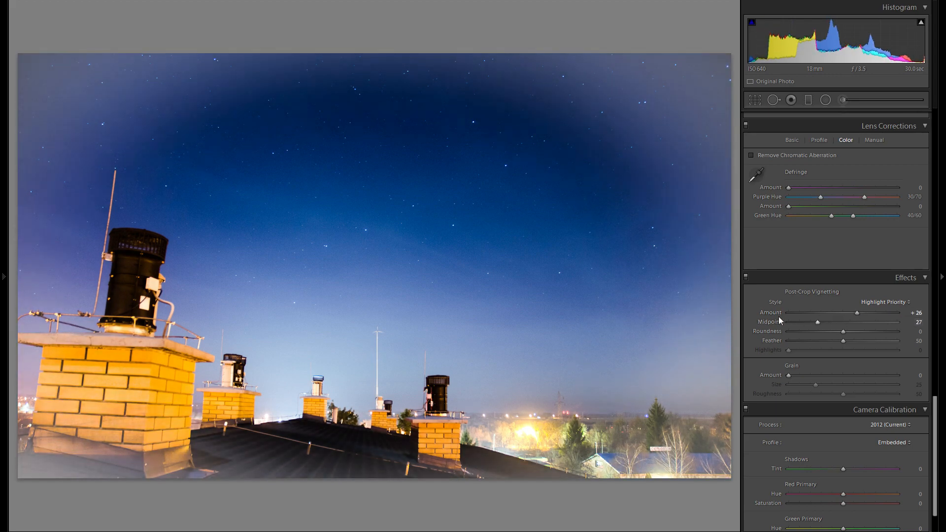
drag(856, 314, 852, 313)
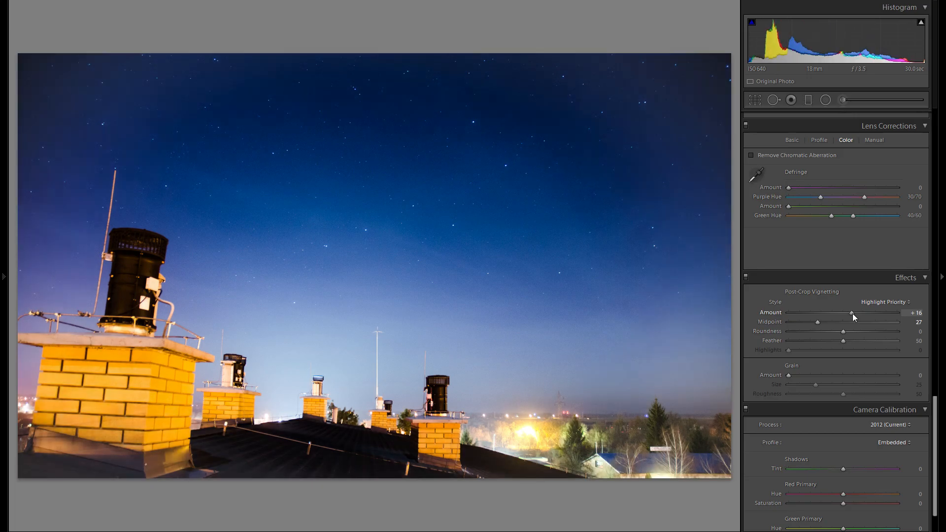
double_click(770, 313)
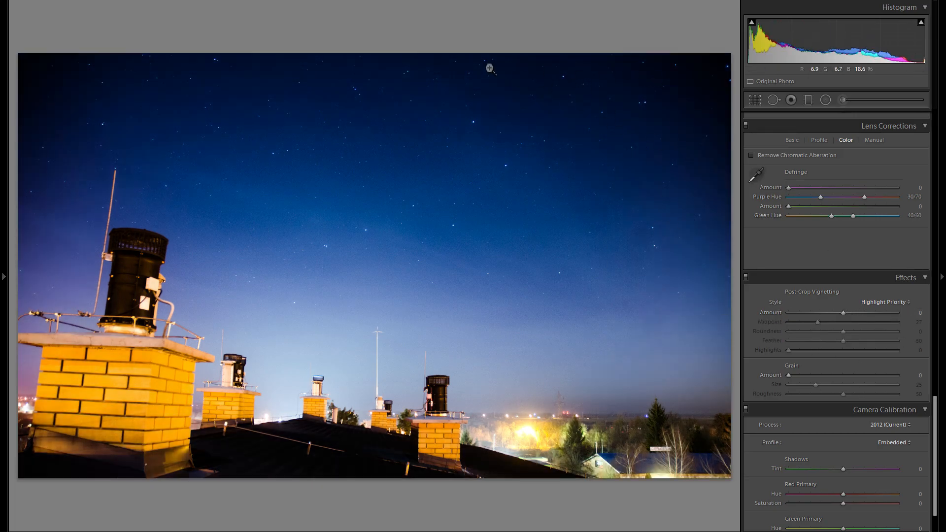
drag(844, 313, 850, 316)
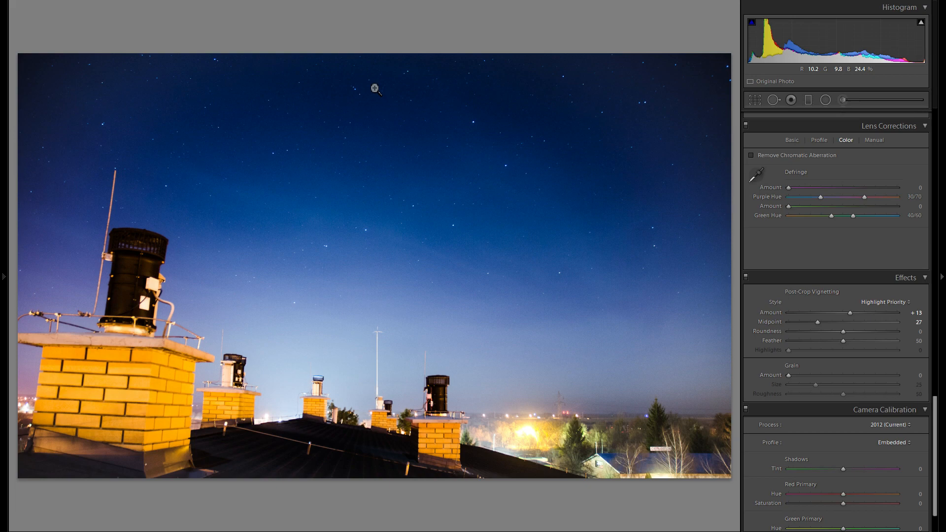
click(745, 277)
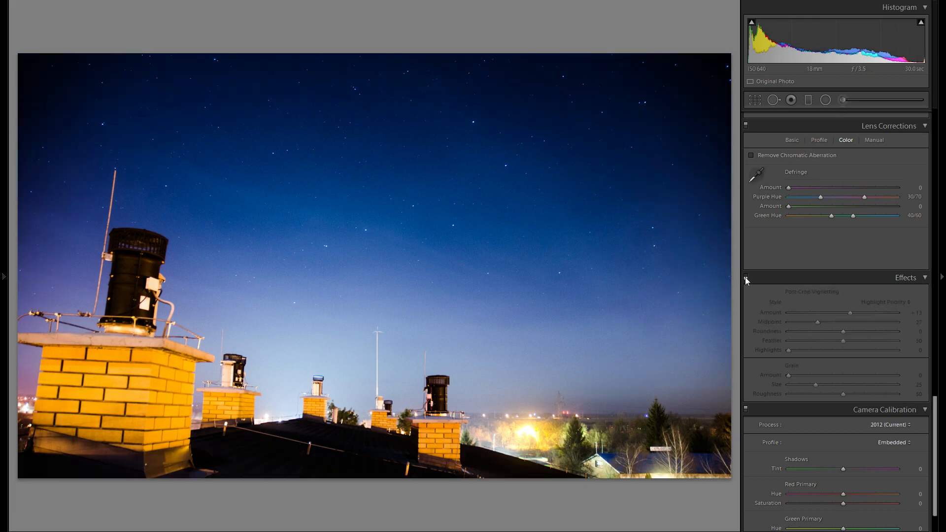
click(746, 277)
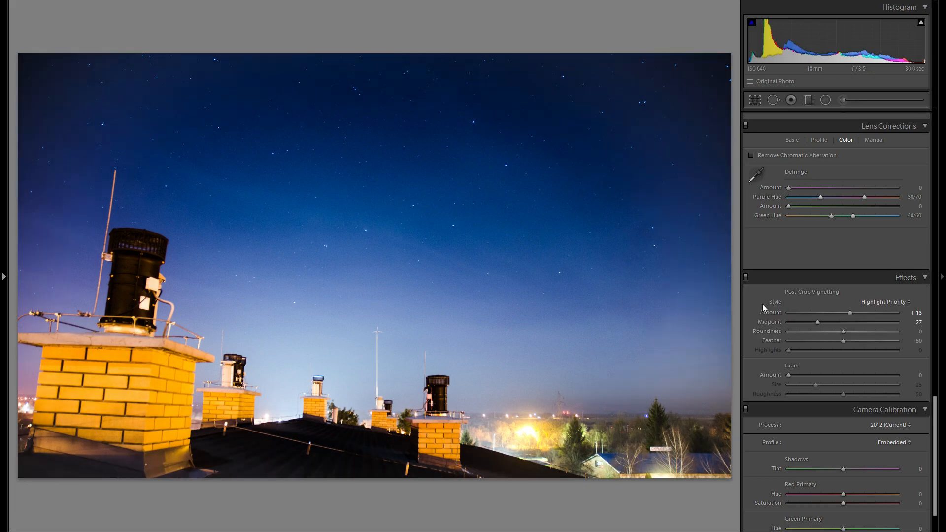
- Place a slightly tilted graduated filter over the sky, fading out toward the rooftops and centred just above the middle antenna
scroll(763, 316, up, 15)
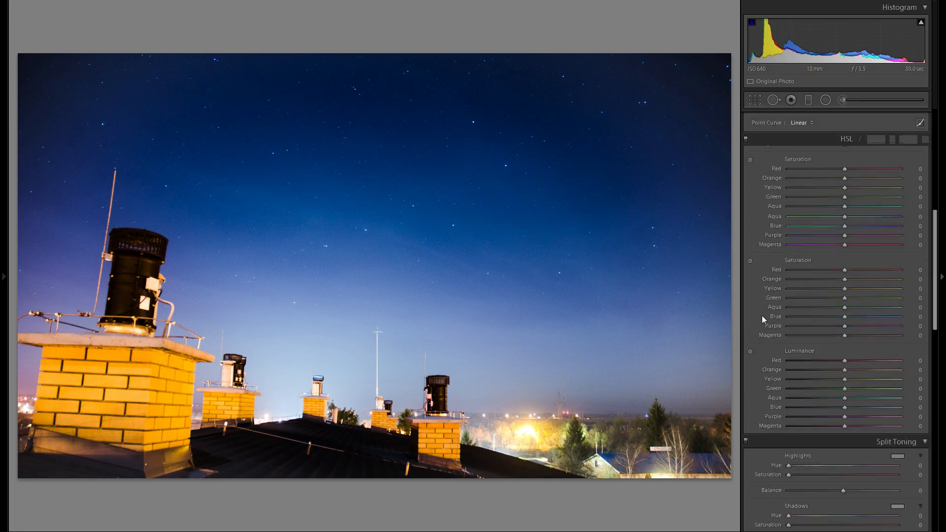
click(809, 100)
drag(381, 239, 365, 413)
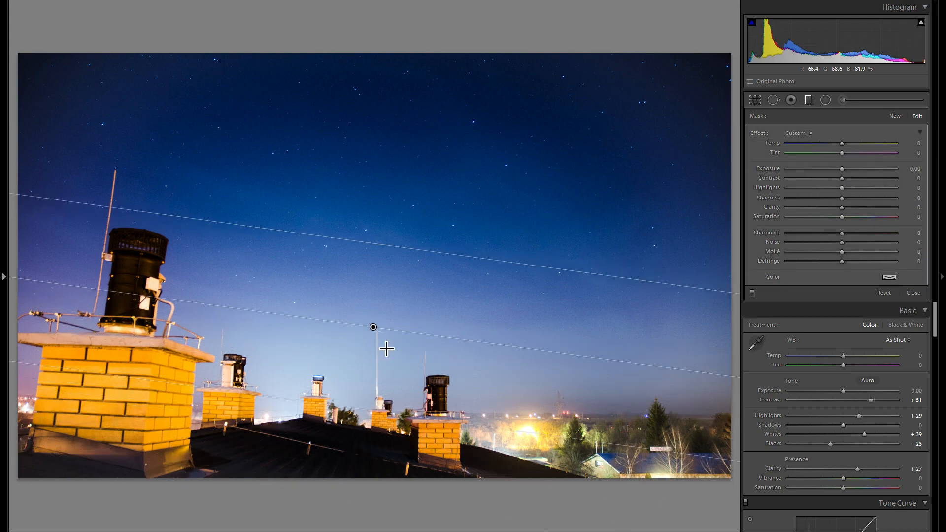
mouse_move(373, 327)
mouse_down()
mouse_move(375, 306)
mouse_move(374, 318)
mouse_up()
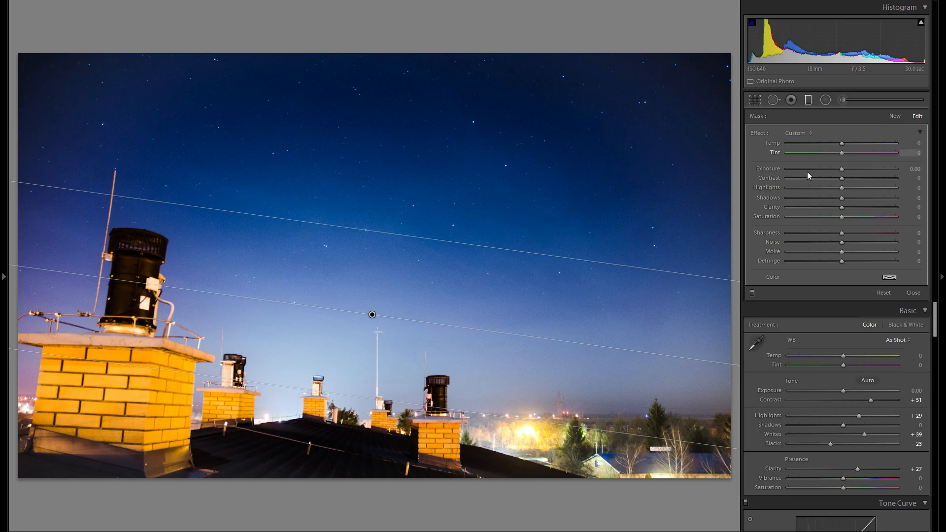
- Set the sky graduated filter's Contrast to 29, Clarity to 45 and Noise to 29
drag(863, 184, 866, 183)
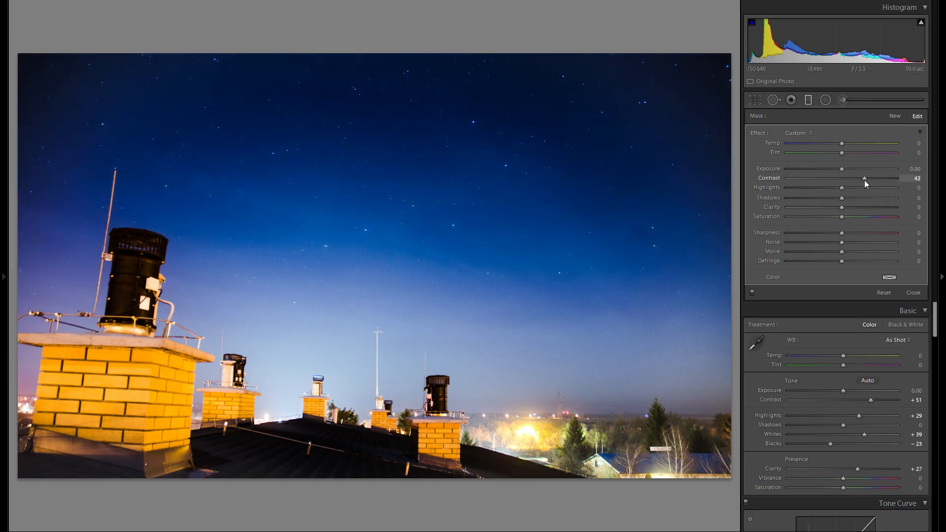
click(864, 209)
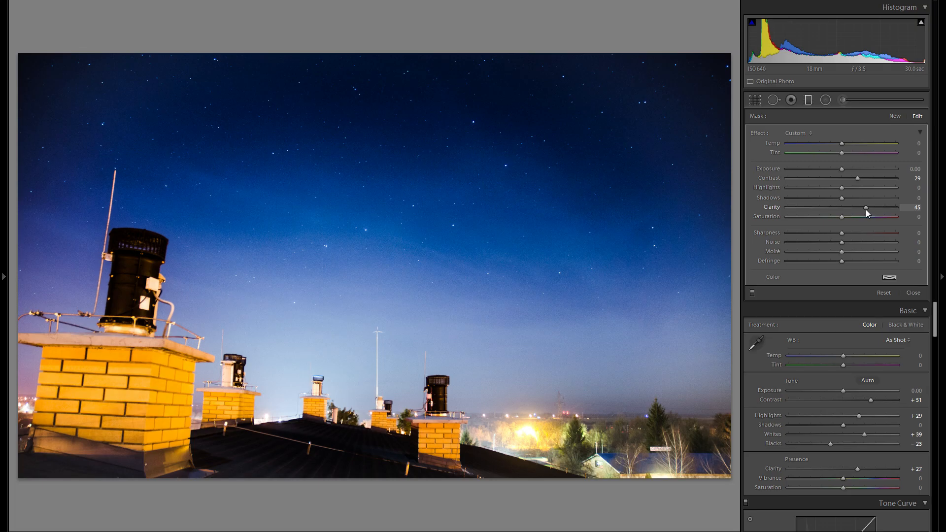
click(856, 241)
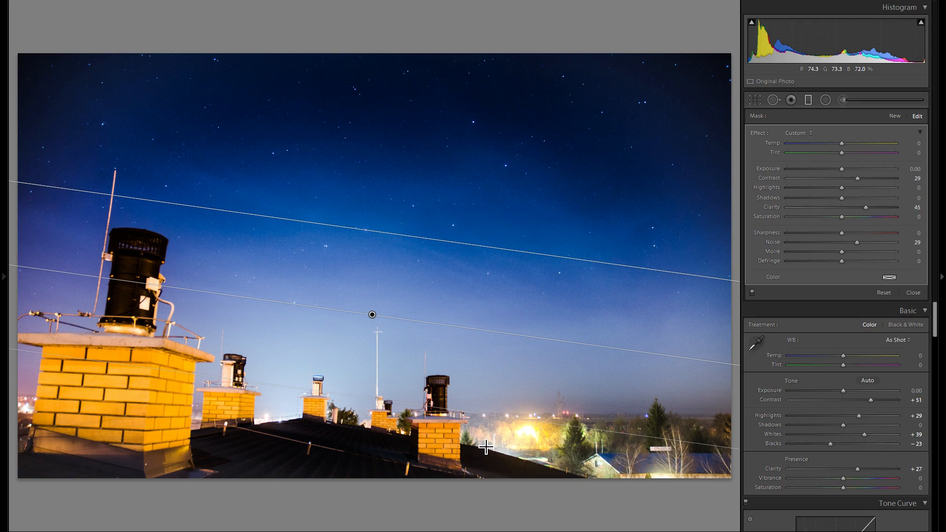
- Add a second graduated filter rising from the photo's lower edge over the roof, with Exposure −2.01, and shift it slightly lower
click(891, 115)
drag(329, 488, 329, 399)
drag(841, 169, 814, 161)
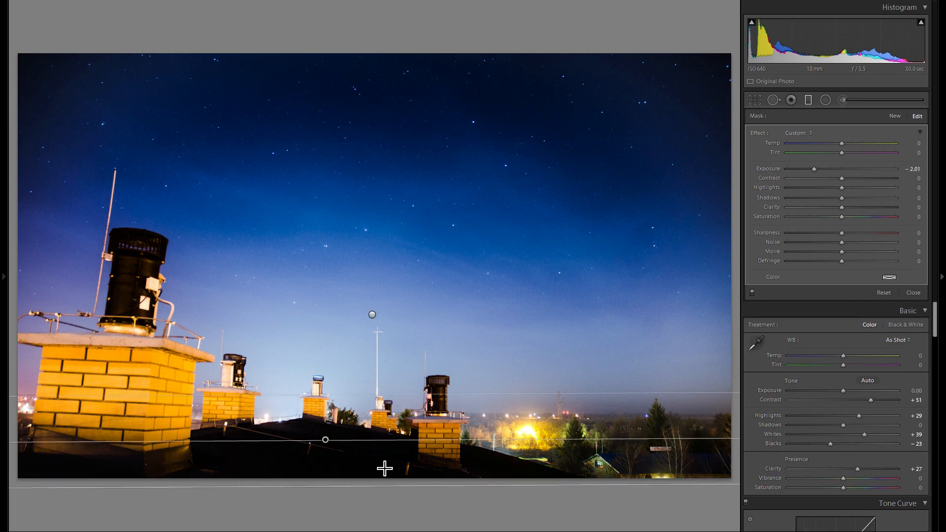
drag(326, 449, 324, 460)
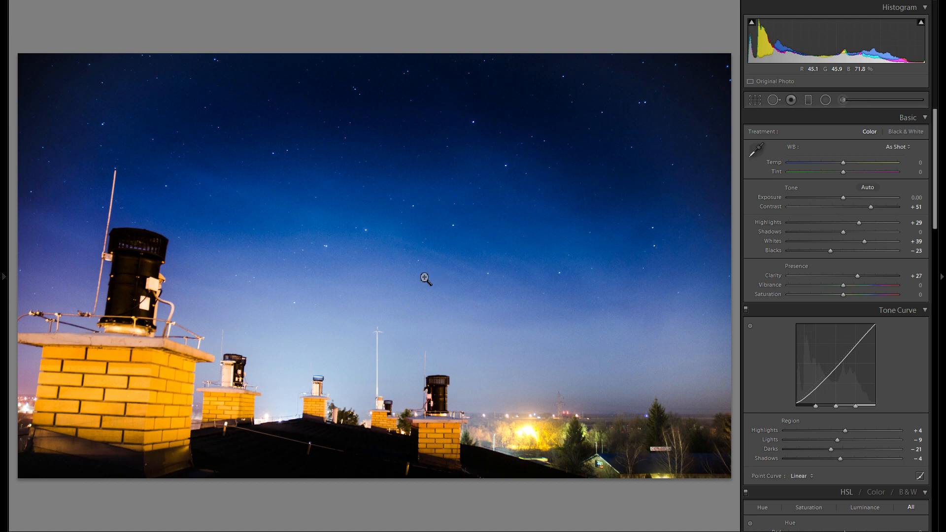
- Examine the noise and stars in the rooftop photo's sky at close range, and return to the full view
click(380, 226)
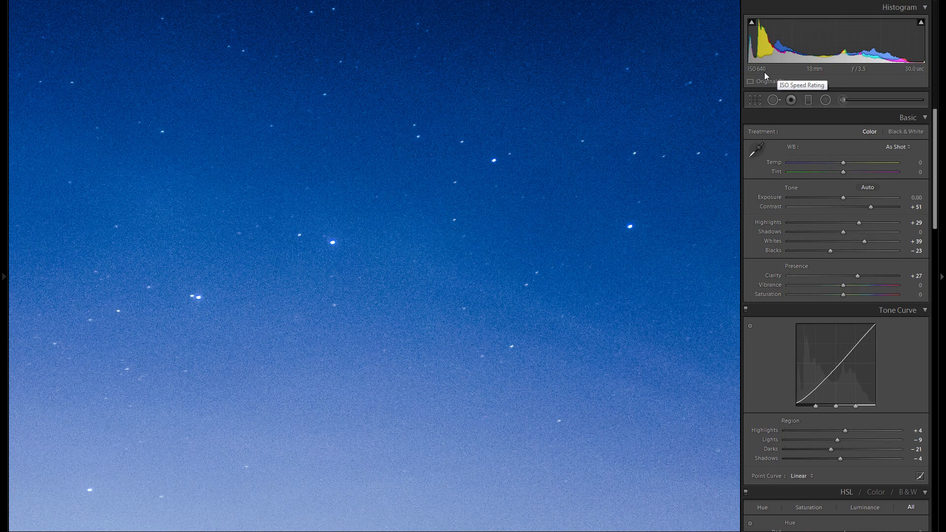
drag(261, 147, 300, 209)
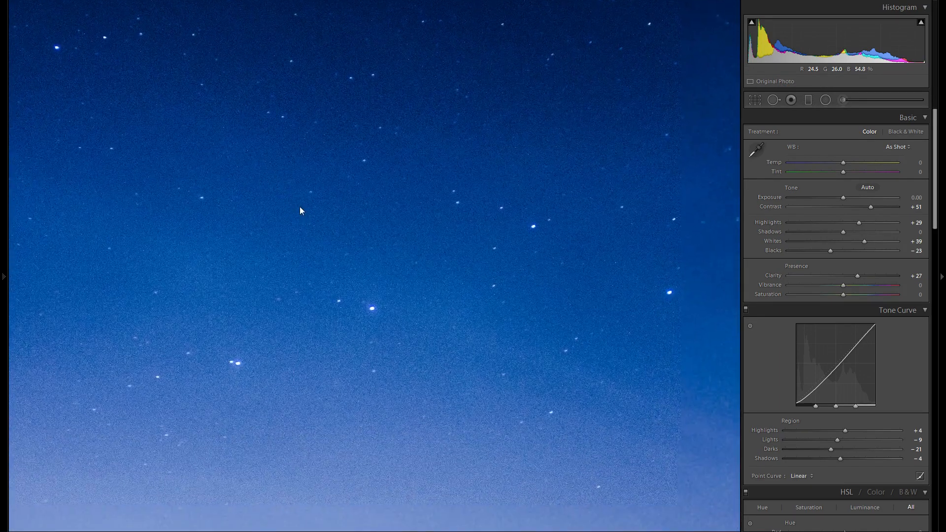
drag(433, 308, 390, 281)
click(378, 274)
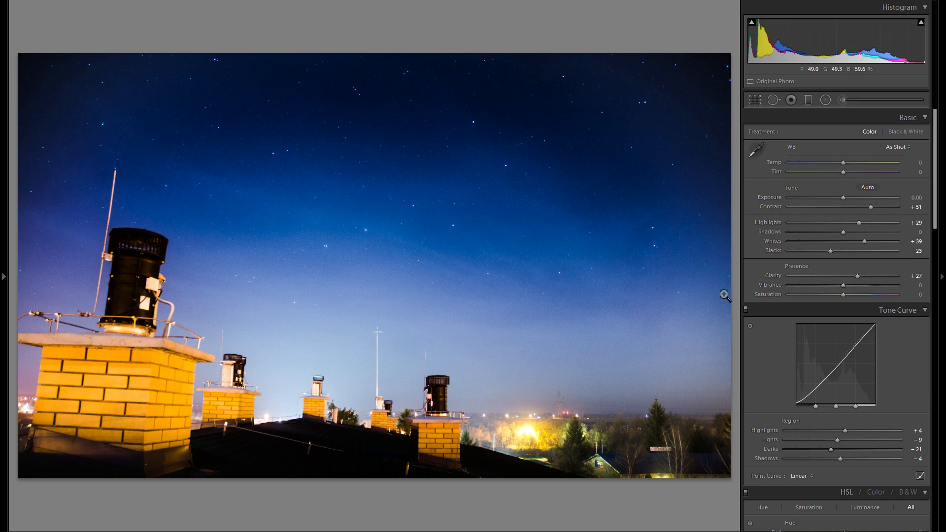
- Switch to the Milky Way photo, examine its stars and noise at close range, and return to the rooftop photo
key(Right)
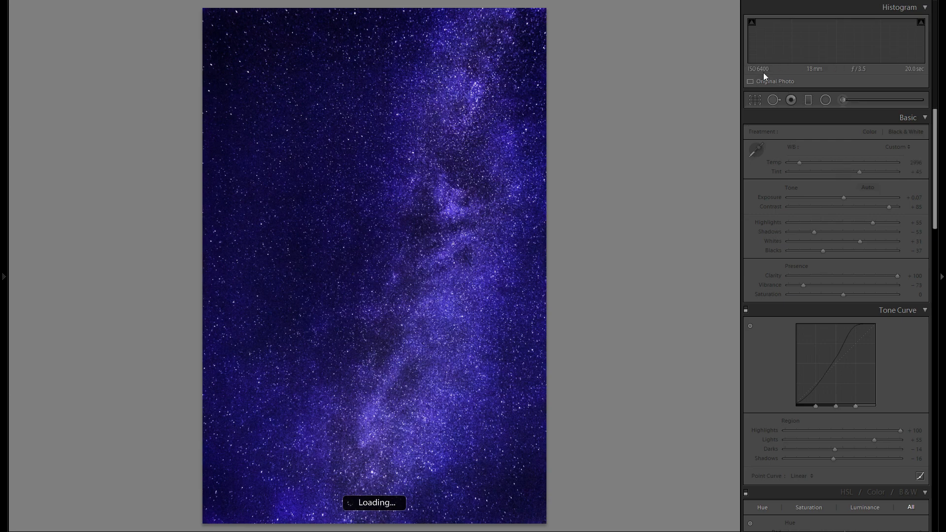
click(419, 367)
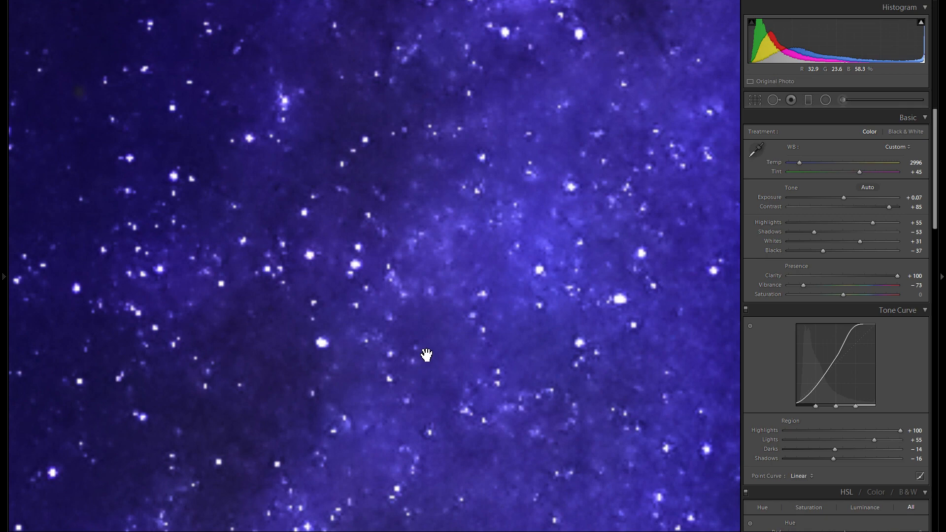
drag(466, 349, 355, 322)
drag(500, 321, 380, 420)
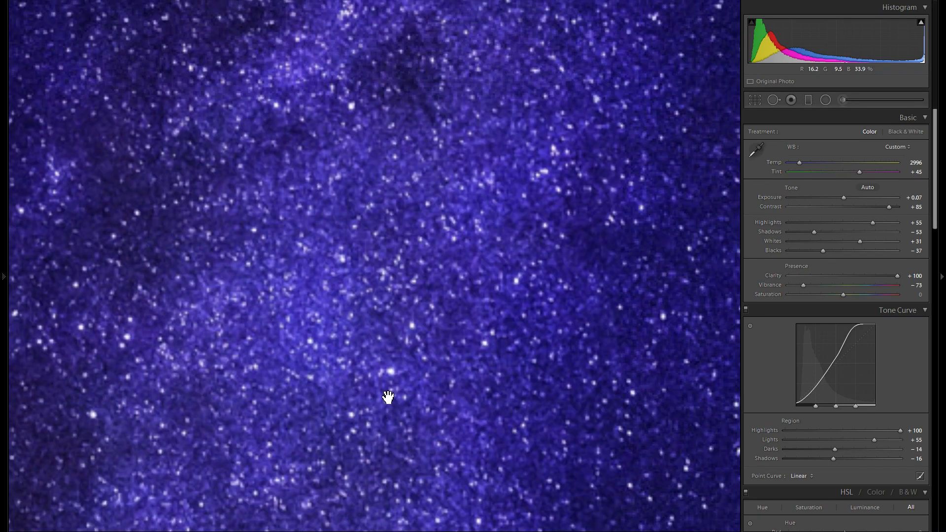
click(382, 391)
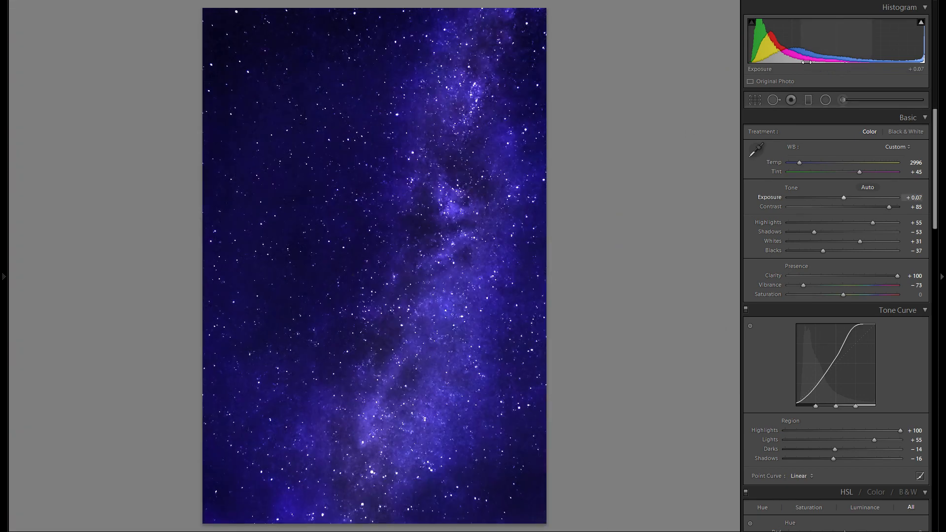
key(Right)
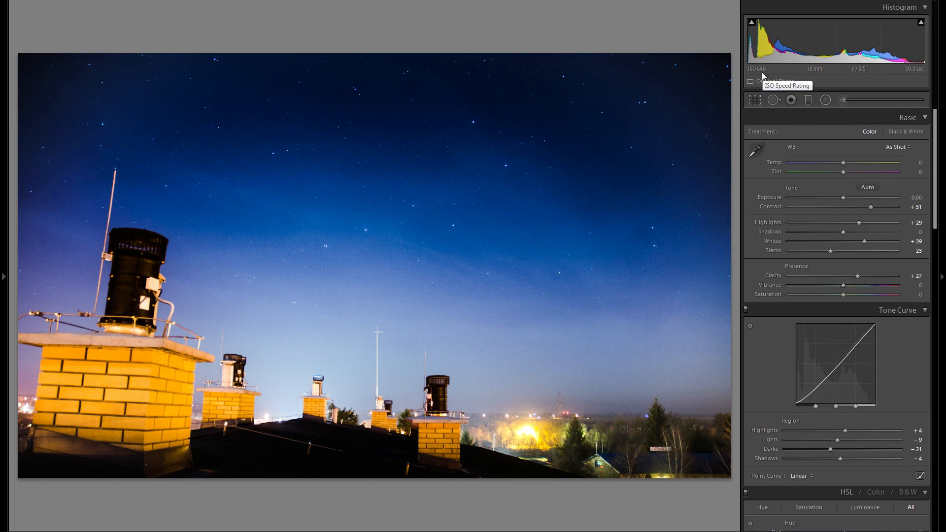
- Paint over the dark roof and the large black chimney pipe with the Adjustment Brush at Contrast −68 and brush size 11
click(843, 100)
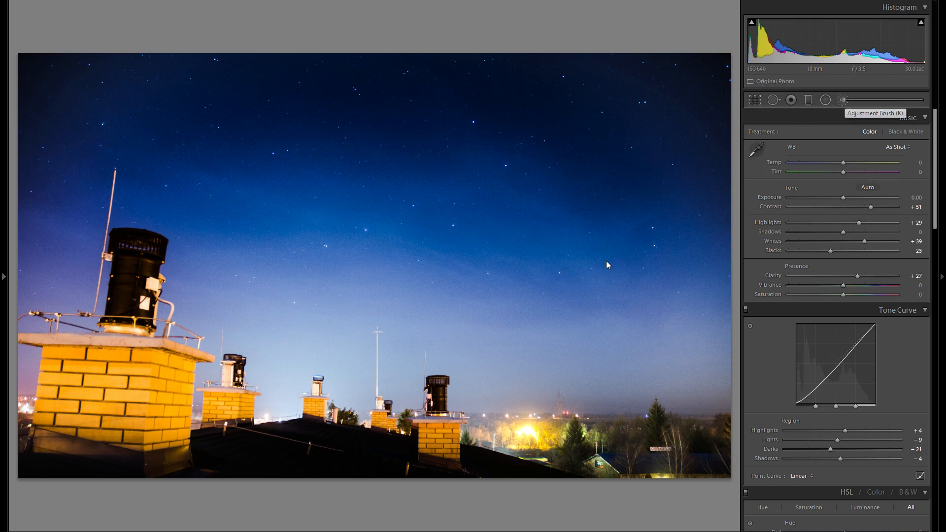
click(843, 100)
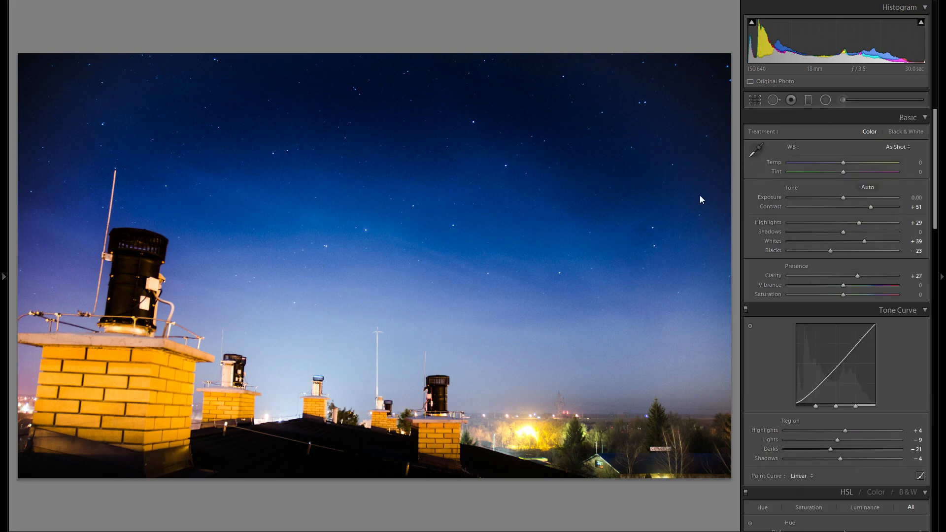
click(844, 100)
click(805, 178)
scroll(309, 410, down, 4)
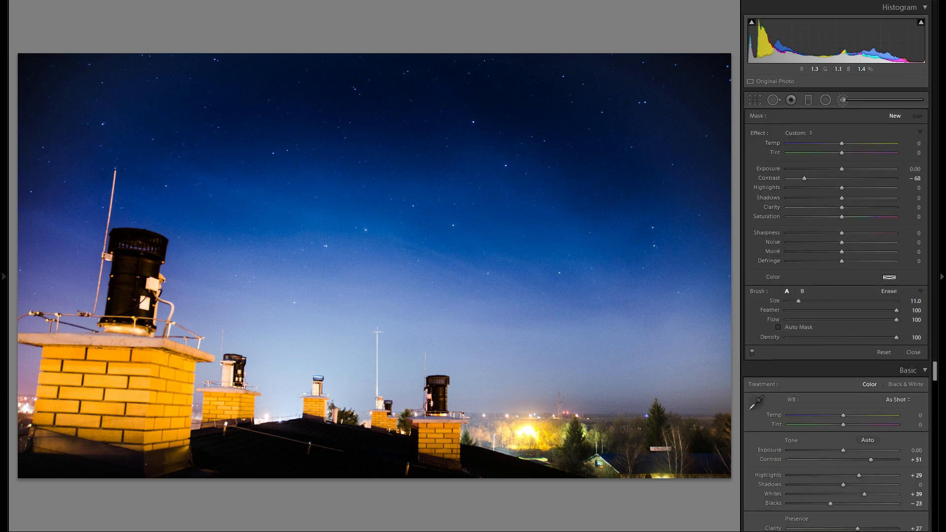
drag(134, 290, 129, 339)
- Set the brushed area's Contrast to −100, Clarity to −22 and Shadows to 46, and finish the brush adjustment
drag(803, 178, 764, 180)
drag(818, 211, 866, 199)
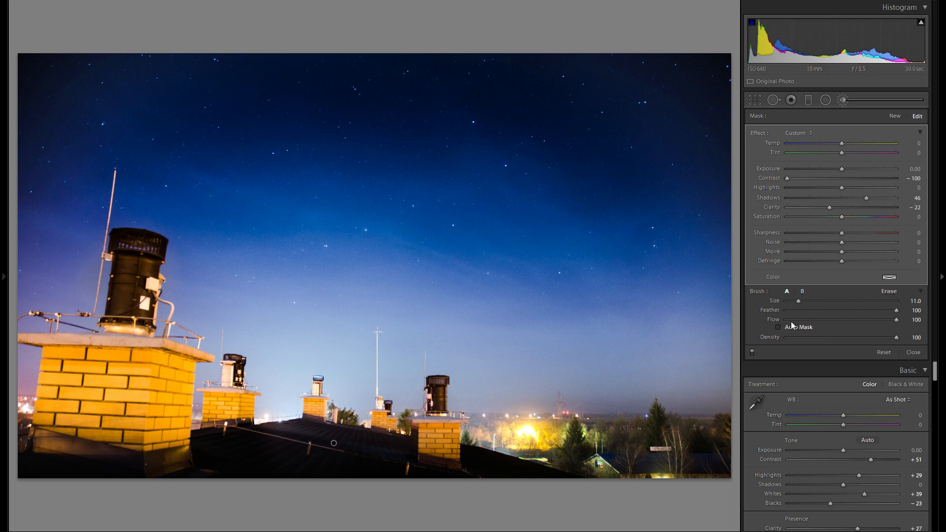
click(841, 104)
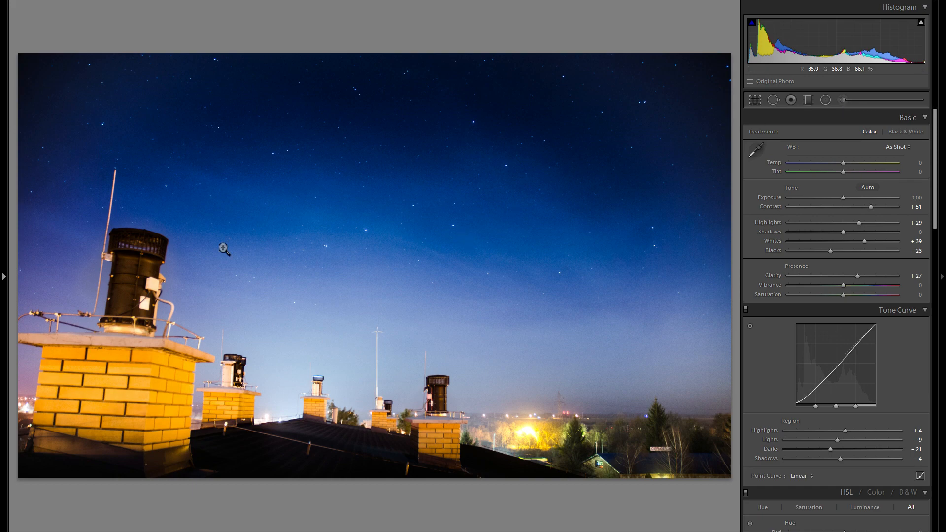
- Compare the imported original with the latest edit through the history and in a split before/after view, and return to the edited photo
click(7, 276)
scroll(78, 492, down, 3)
click(77, 508)
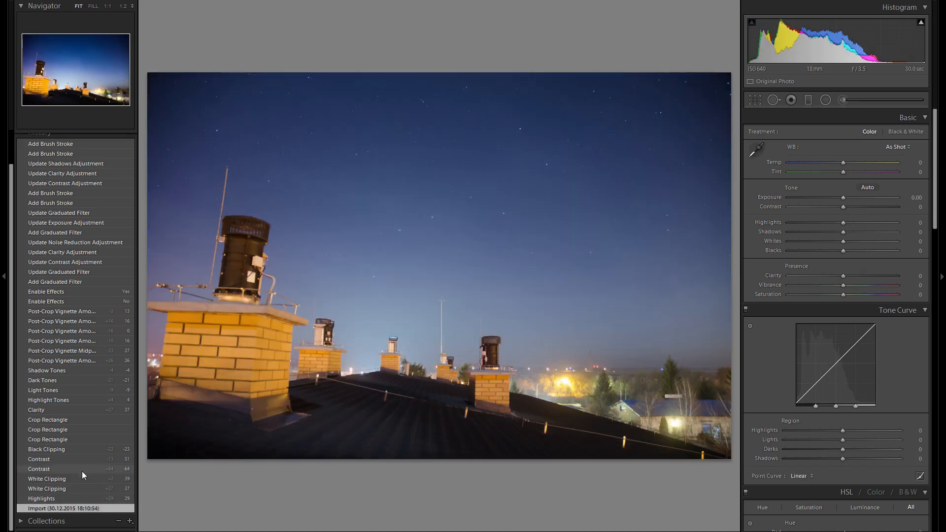
scroll(76, 275, up, 3)
click(79, 182)
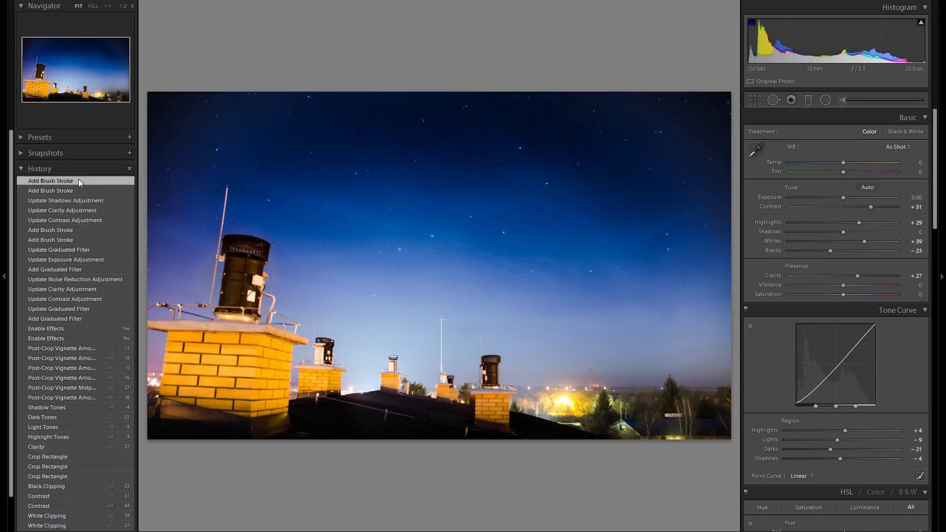
click(4, 276)
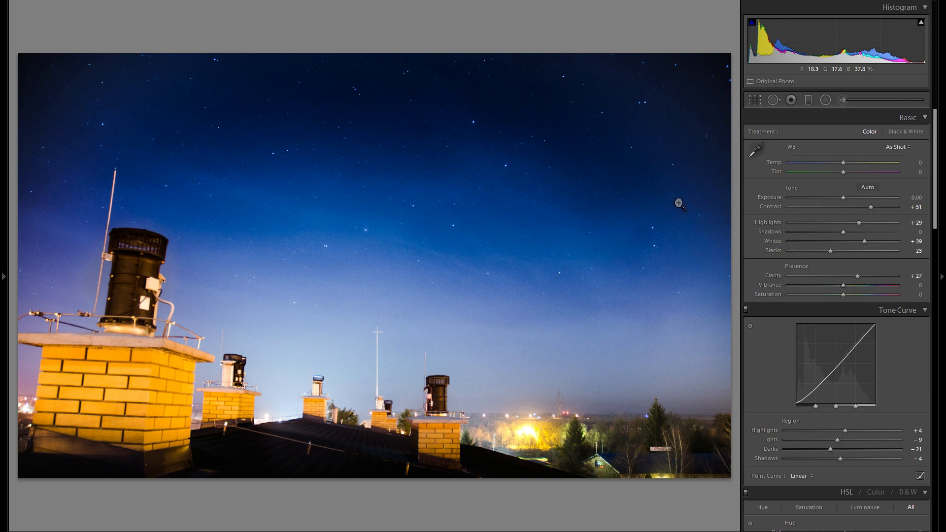
key(shift+y)
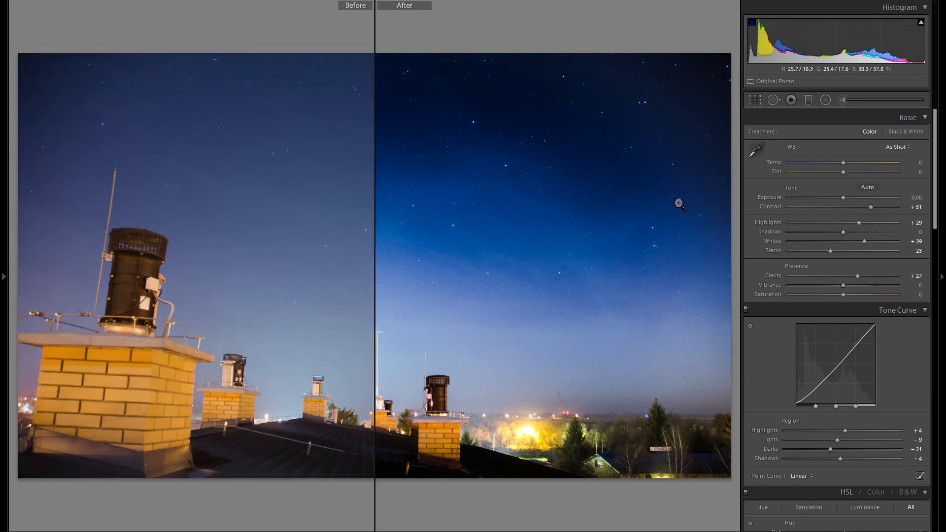
key(shift+y)
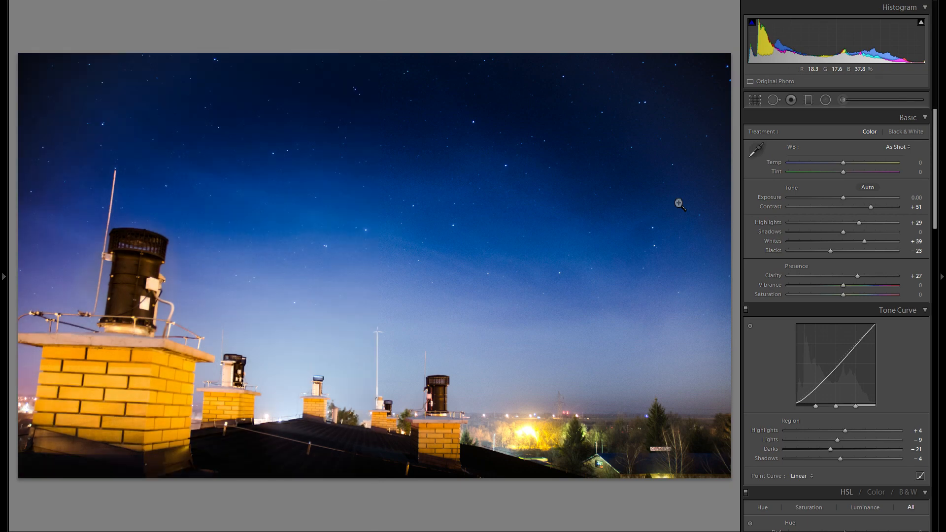